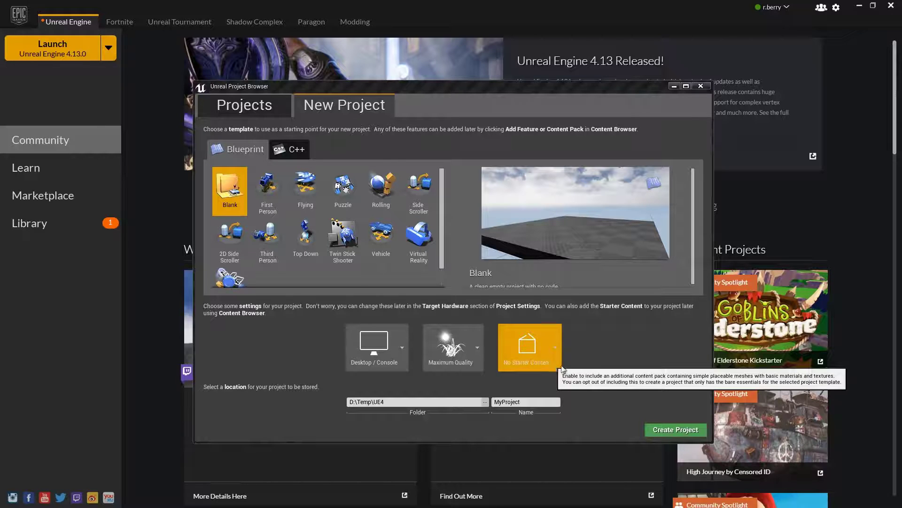
Choose With Starter Content, name the Blank project RTE_Starter_Content, and create it.
click(557, 354)
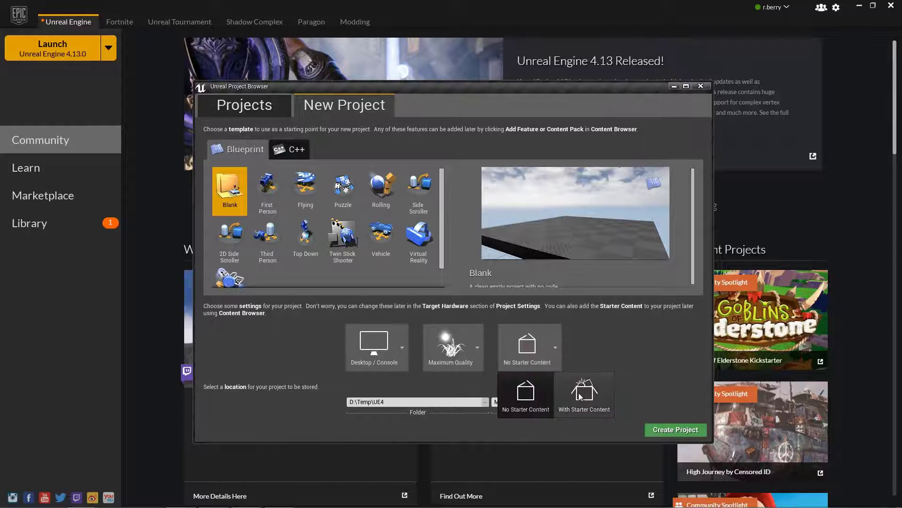
click(588, 403)
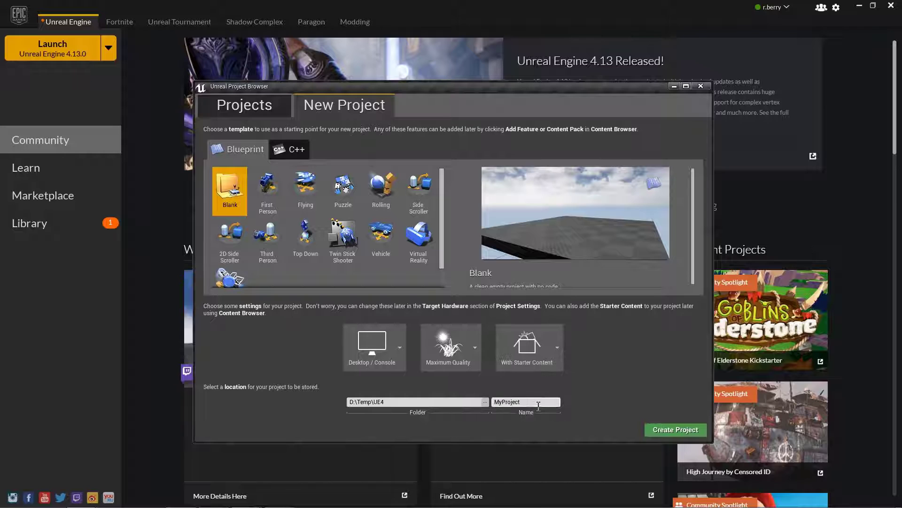
click(497, 402)
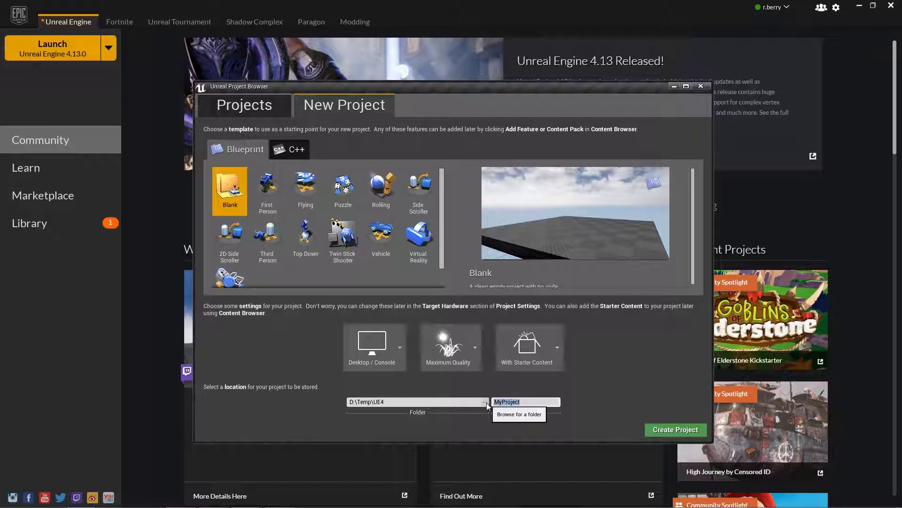
text(RTE_St)
text(ar)
text(ter_Content)
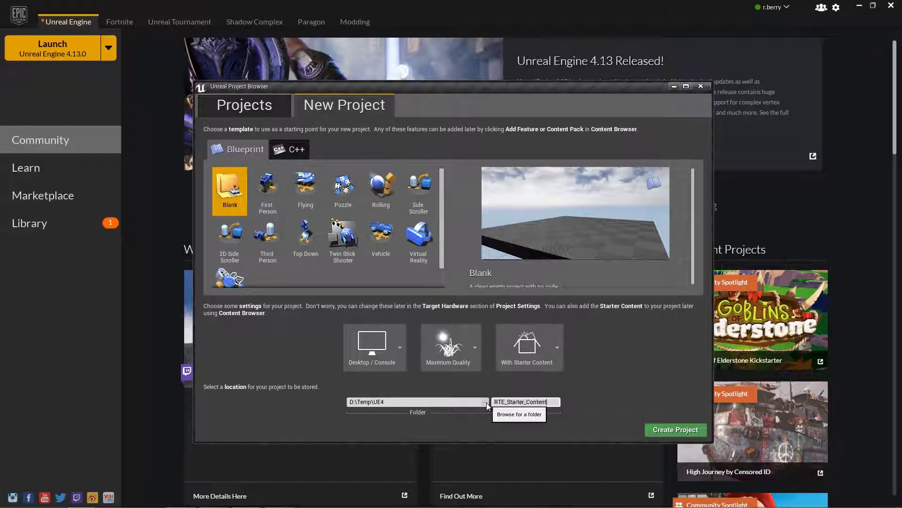
click(689, 432)
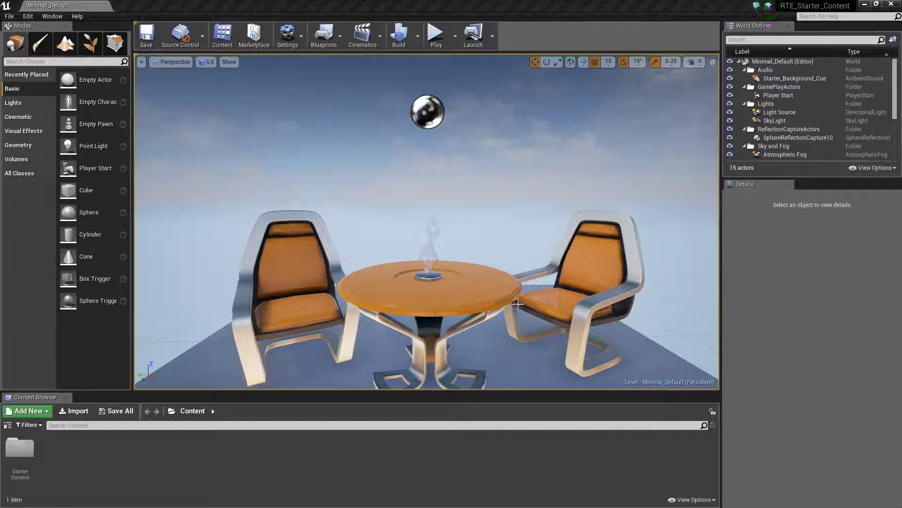
Pull back and orbit the viewport around the Minimal_Default chairs and table.
drag(421, 289, 421, 339)
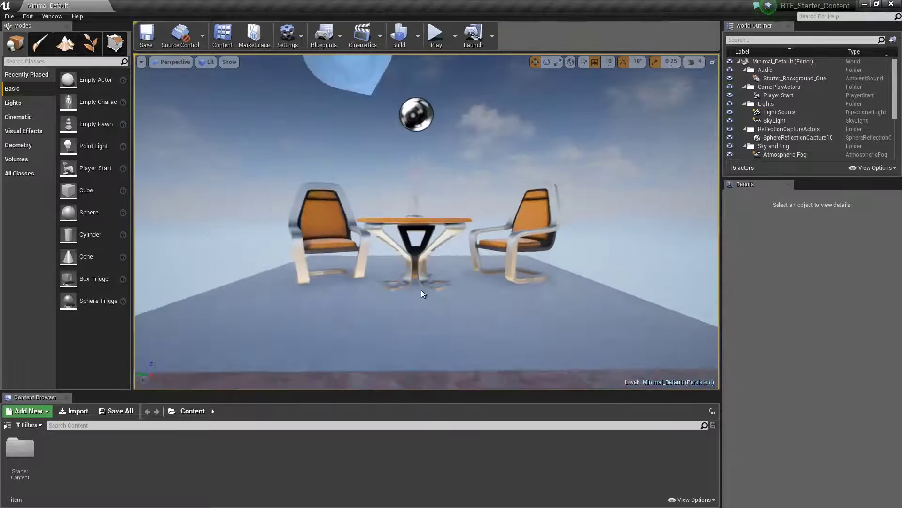
mouse_move(421, 289)
mouse_down()
mouse_move(572, 295)
mouse_move(522, 276)
mouse_up()
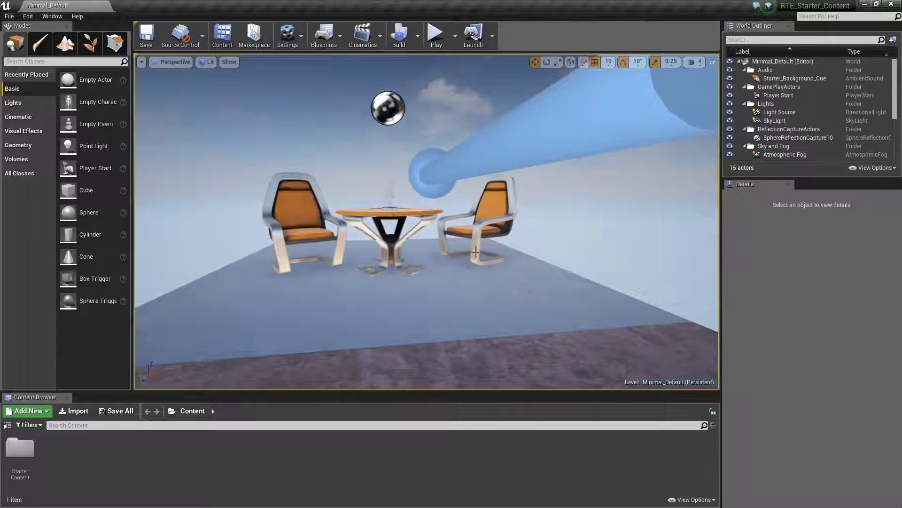
Open the StarterMap level from StarterContent/Maps via File > Open Level.
click(10, 18)
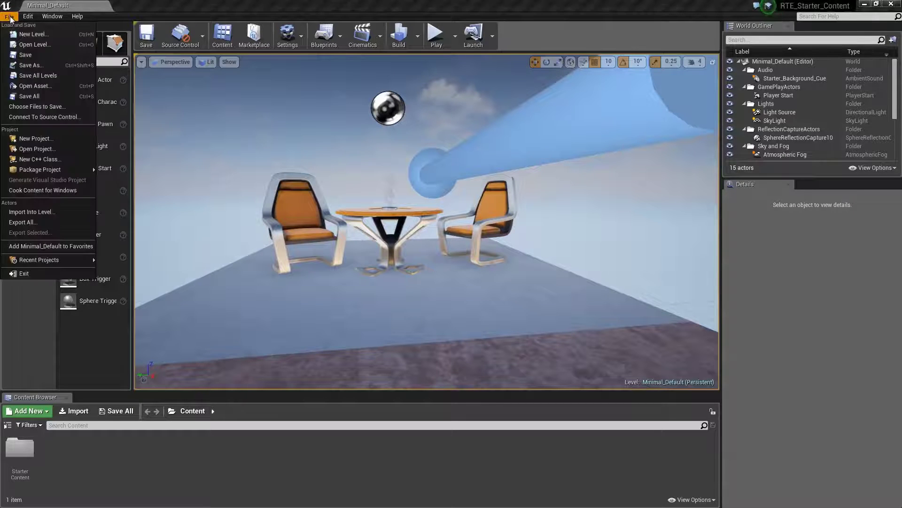
click(34, 45)
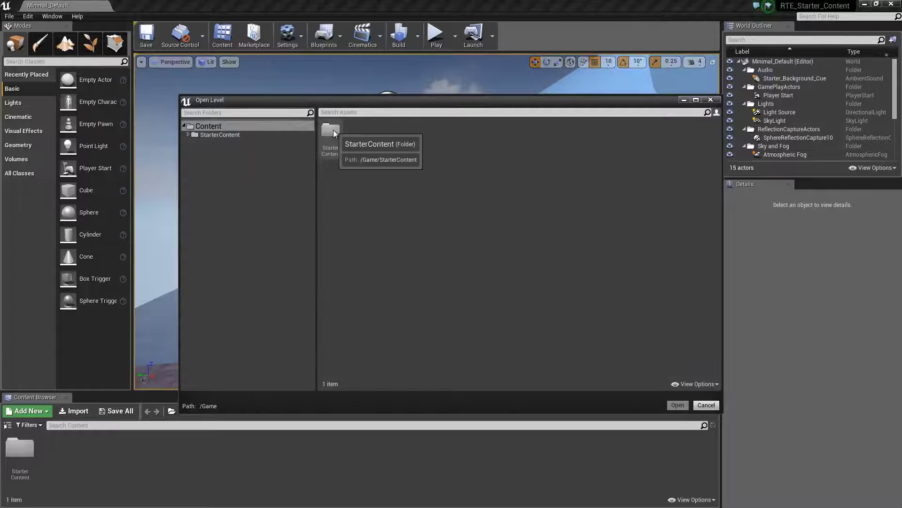
double_click(333, 129)
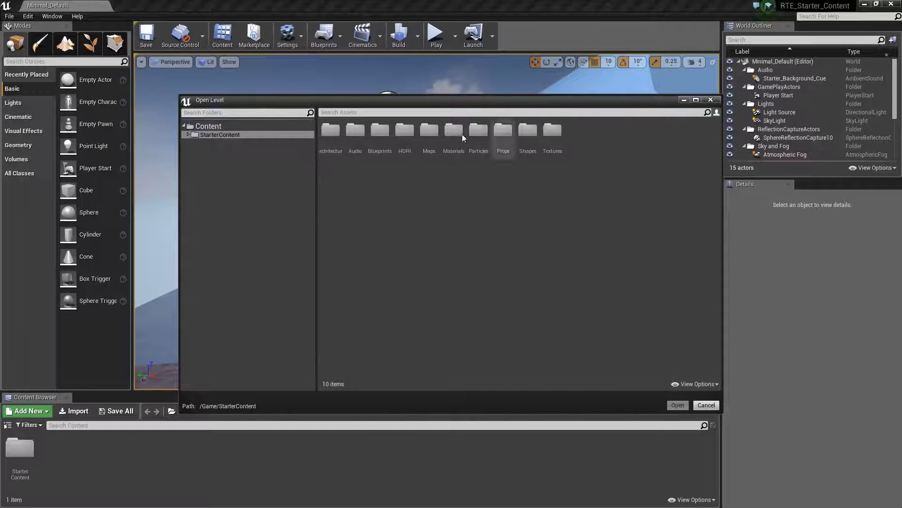
double_click(430, 130)
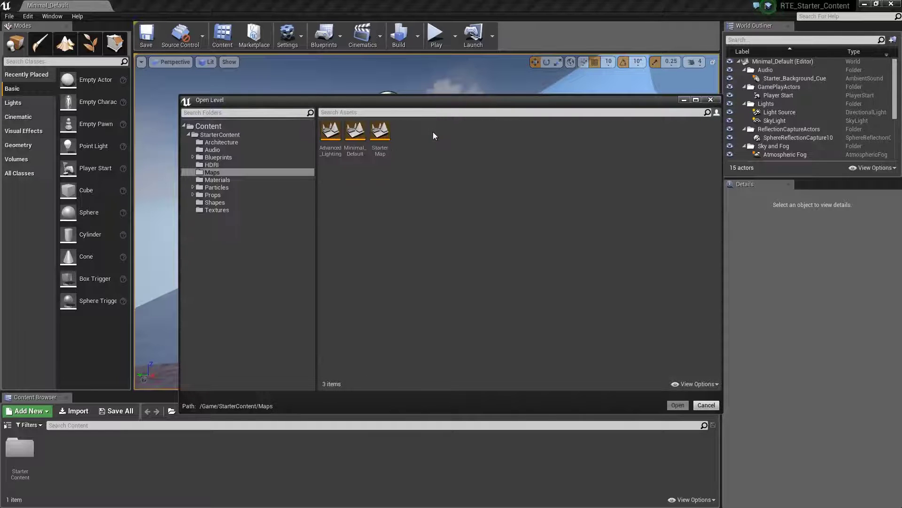
click(379, 136)
click(678, 405)
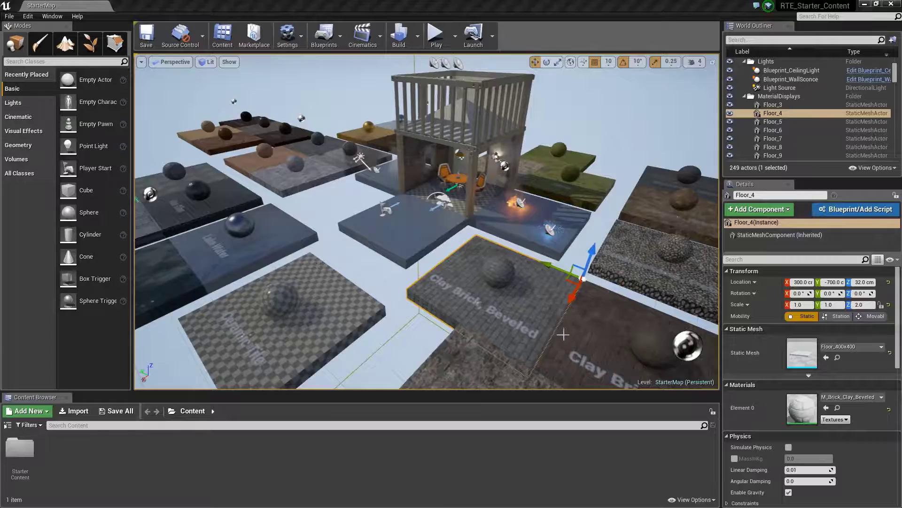
Fly the camera across the StarterMap material floors to the Burnished Steel slab.
mouse_move(563, 335)
right_down()
mouse_move(698, 356)
mouse_move(724, 371)
mouse_move(531, 373)
right_up()
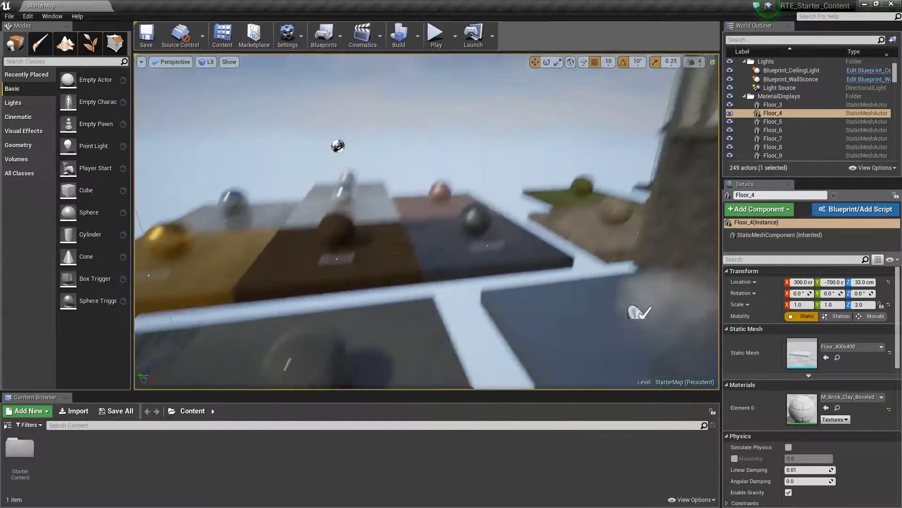
mouse_move(531, 373)
right_down()
mouse_move(625, 298)
mouse_move(681, 353)
mouse_move(463, 242)
right_up()
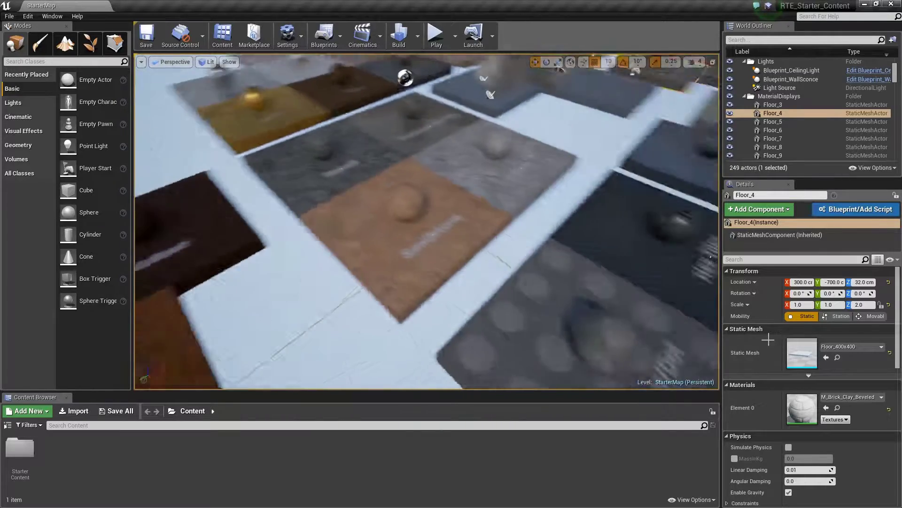
mouse_move(462, 242)
right_down()
mouse_move(768, 340)
mouse_move(617, 232)
mouse_move(603, 290)
right_up()
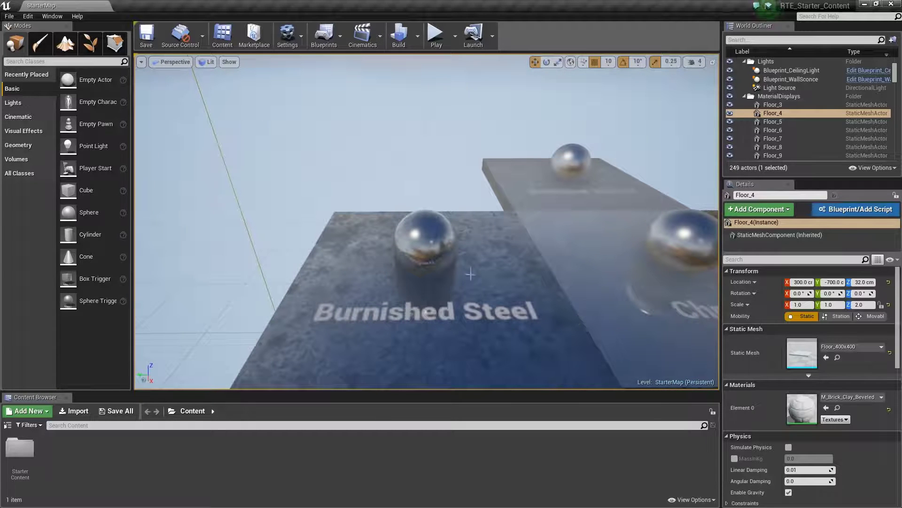
Select the Burnished Steel floor and browse to its M_Metal_Burnished_Steel material.
click(501, 262)
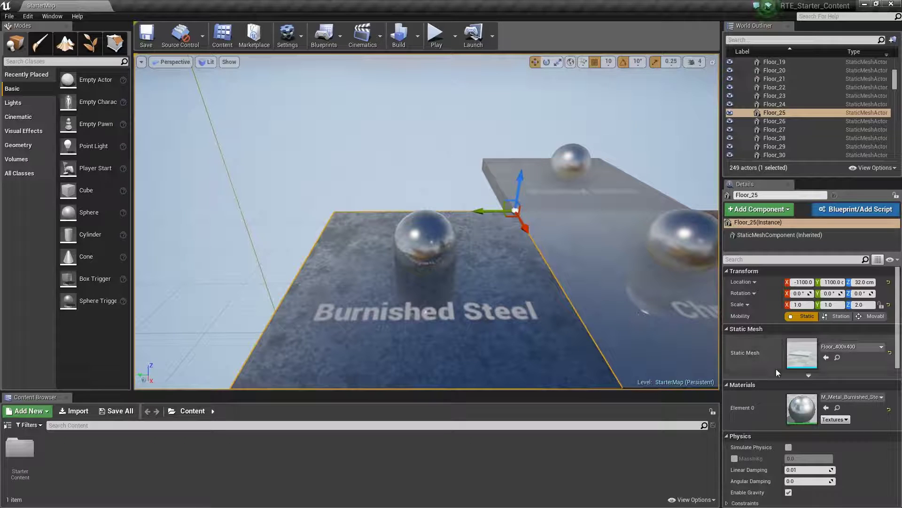
click(839, 408)
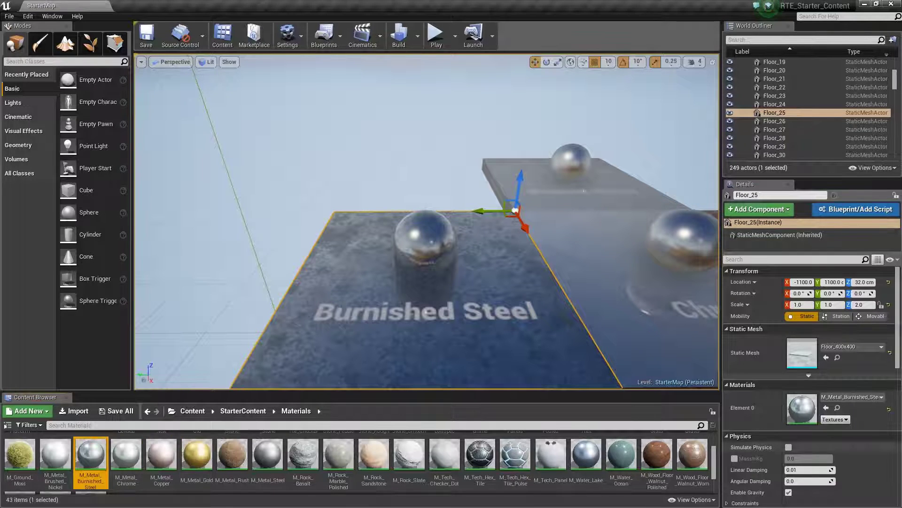
Start migrating M_Metal_Burnished_Steel through its Asset Actions > Migrate command.
right_click(89, 456)
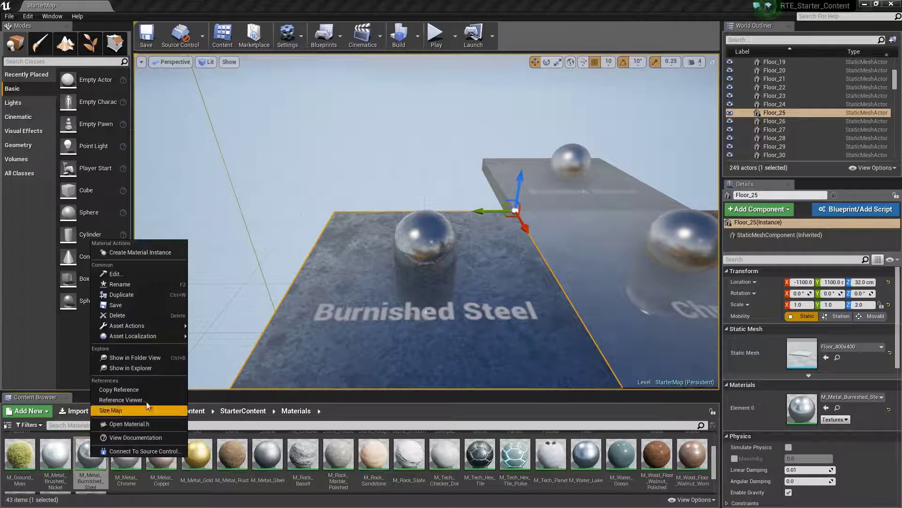
mouse_move(127, 325)
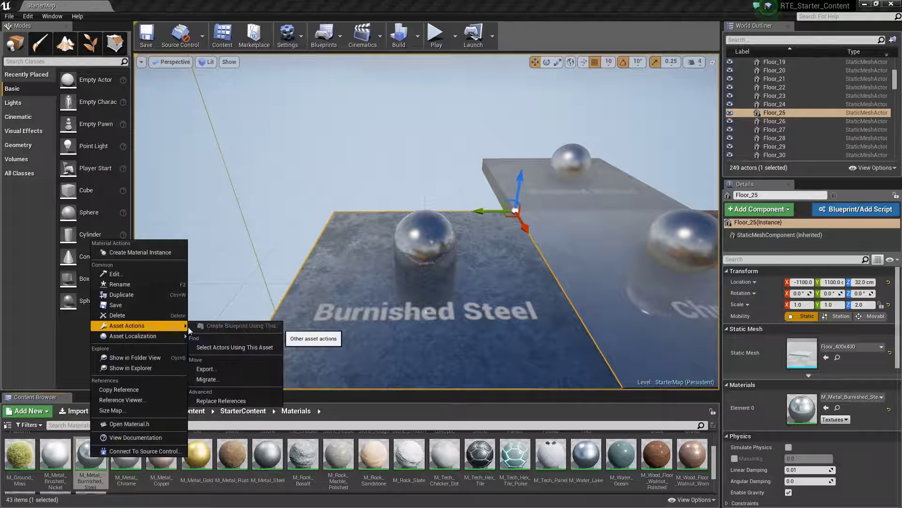
click(213, 381)
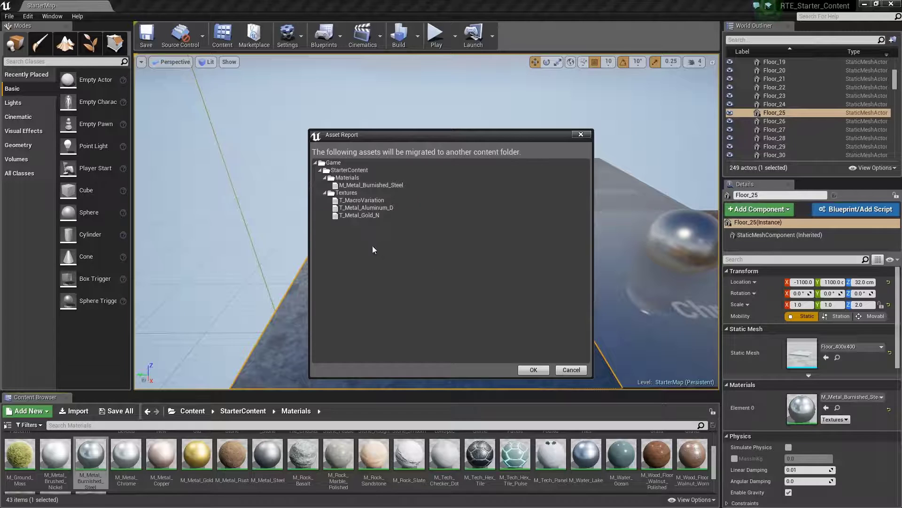
Accept the asset report and migrate into D:\Temp\UE4\RTE_NoContent's Content folder.
click(534, 370)
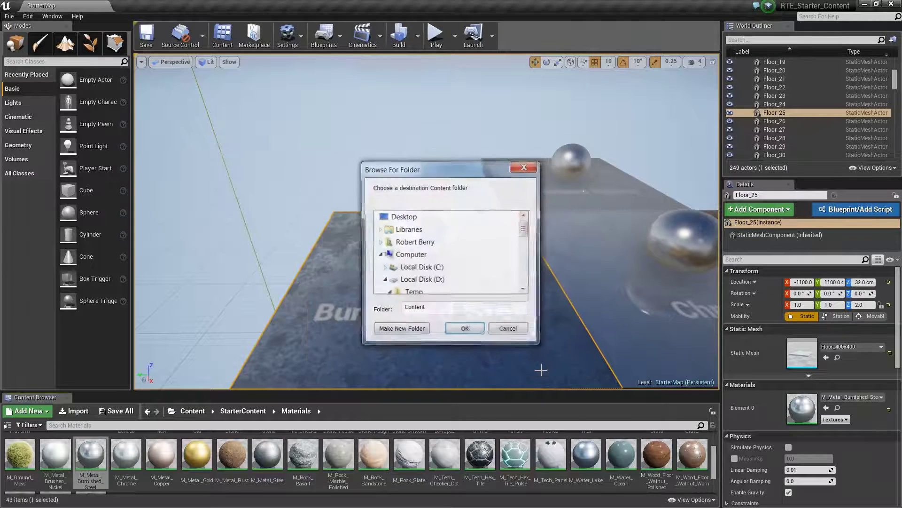
drag(526, 230, 526, 258)
scroll(526, 259, down, 4)
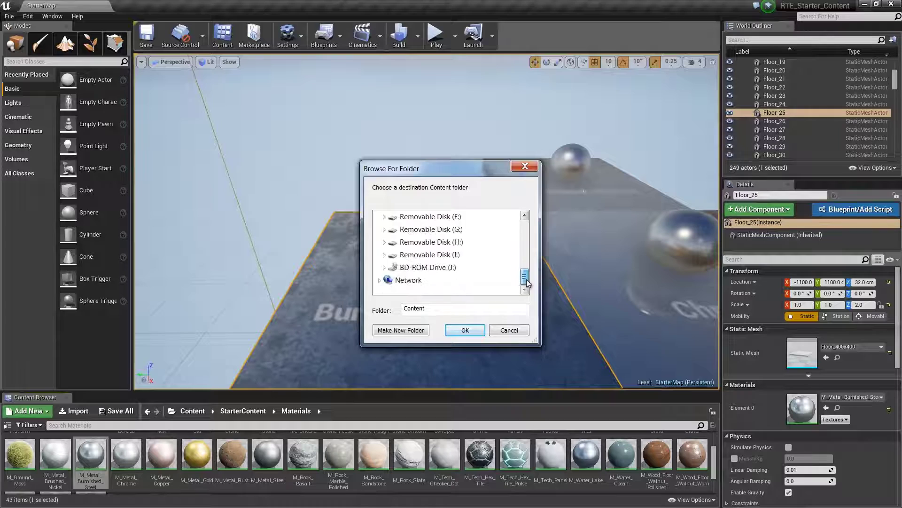
scroll(424, 251, up, 5)
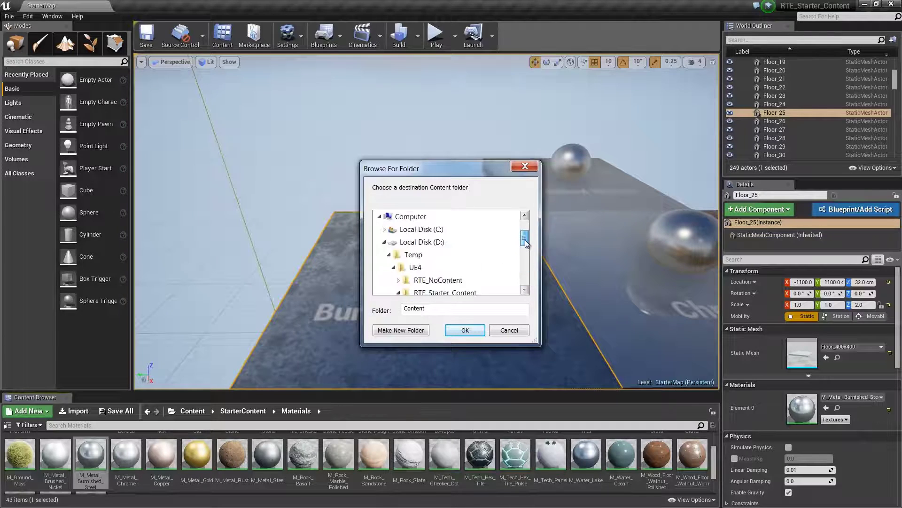
click(416, 268)
drag(525, 237, 525, 243)
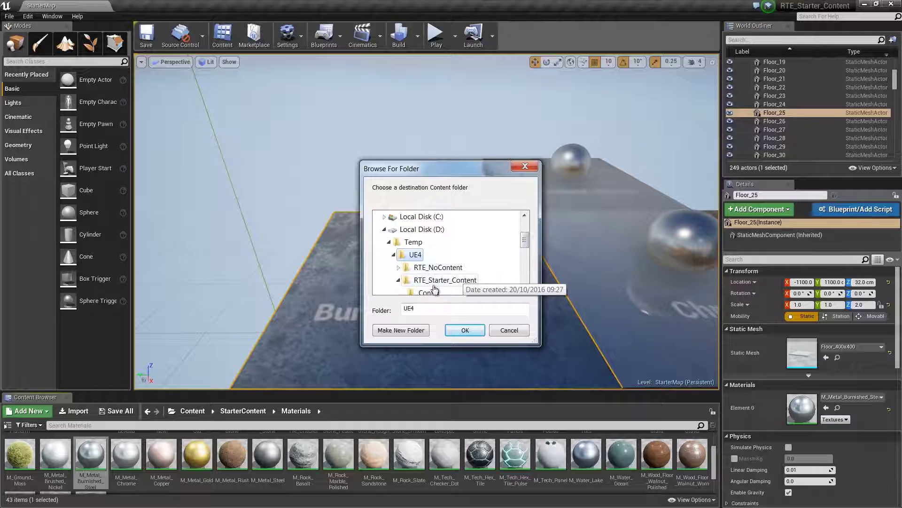
click(399, 267)
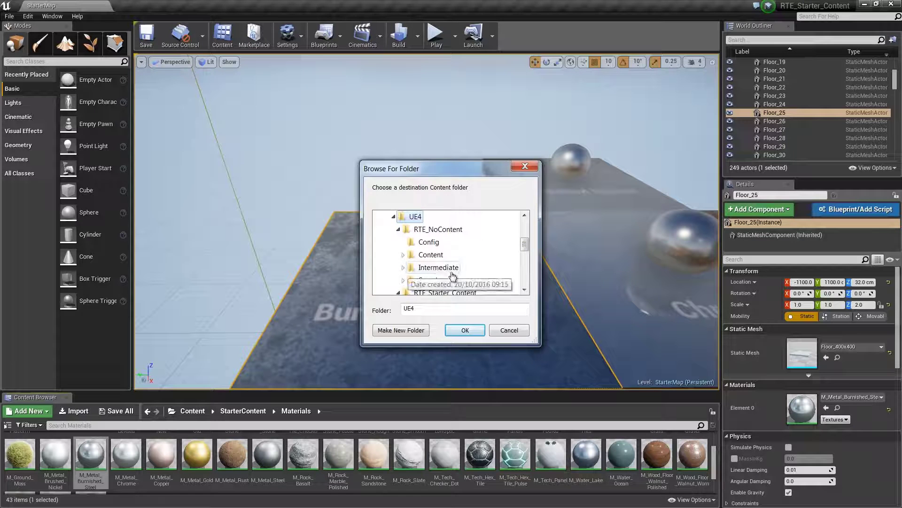
double_click(424, 258)
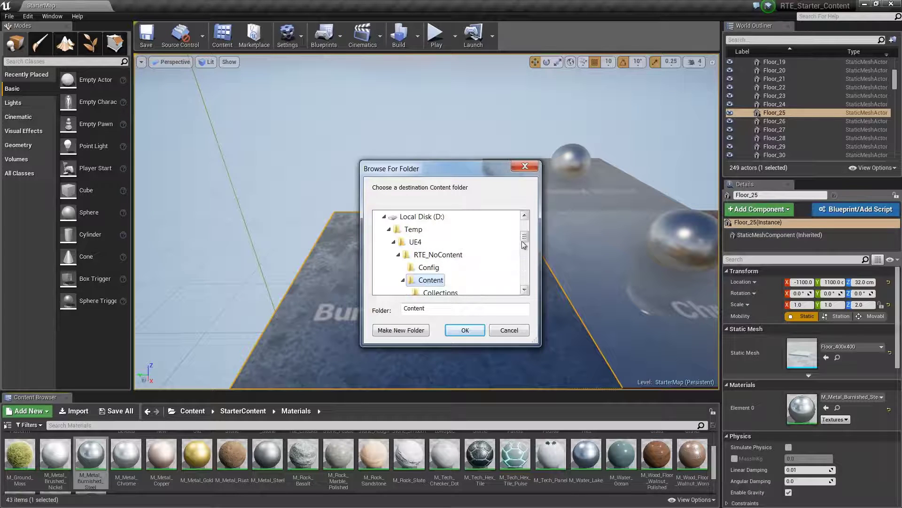
scroll(524, 247, down, 1)
click(466, 330)
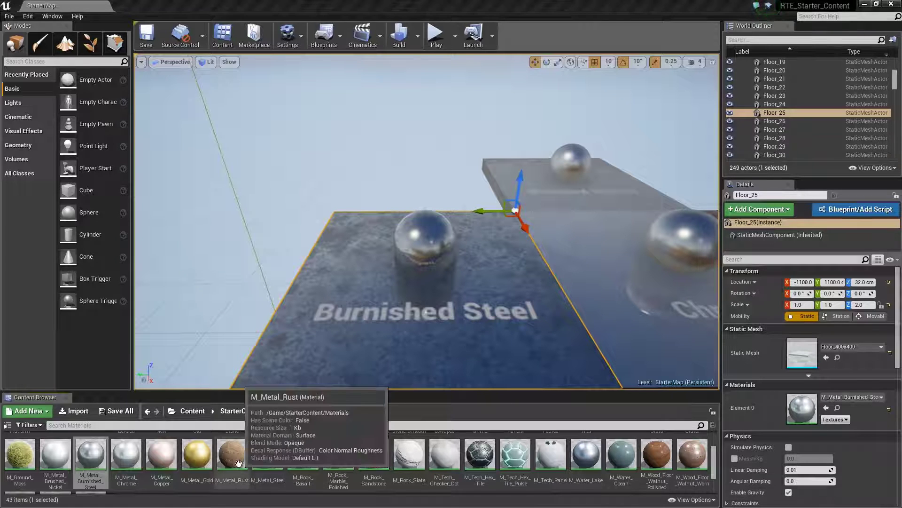
Switch to the RTE_NoContent project editor from the taskbar.
key(super)
click(245, 497)
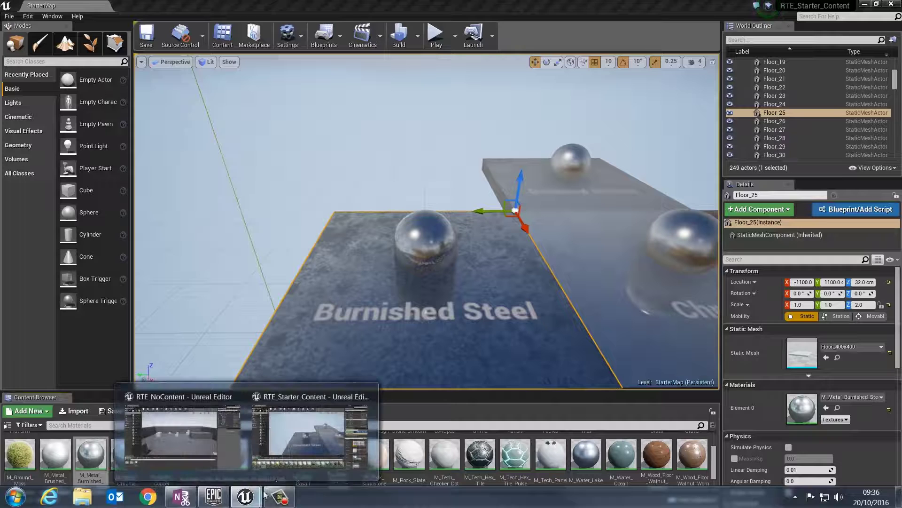
click(167, 428)
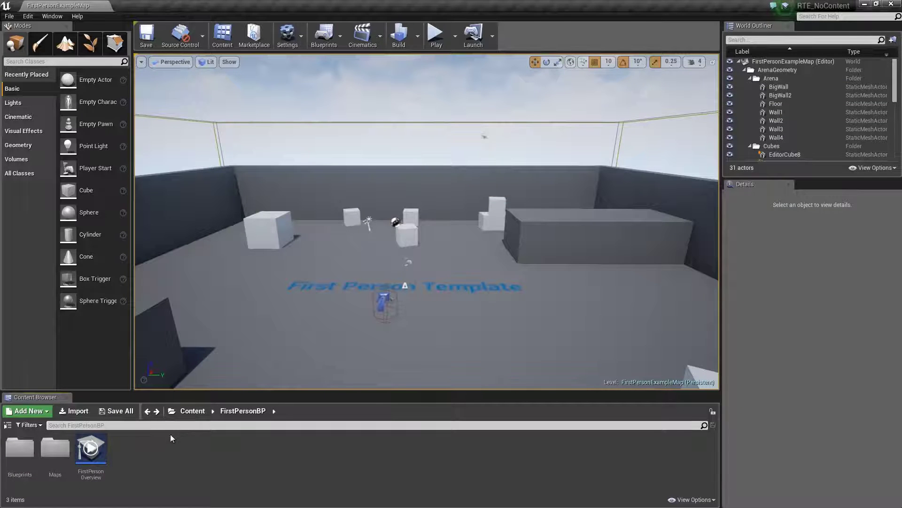
Browse Content > StarterContent > Materials to find M_Metal_Burnished_Steel.
click(192, 412)
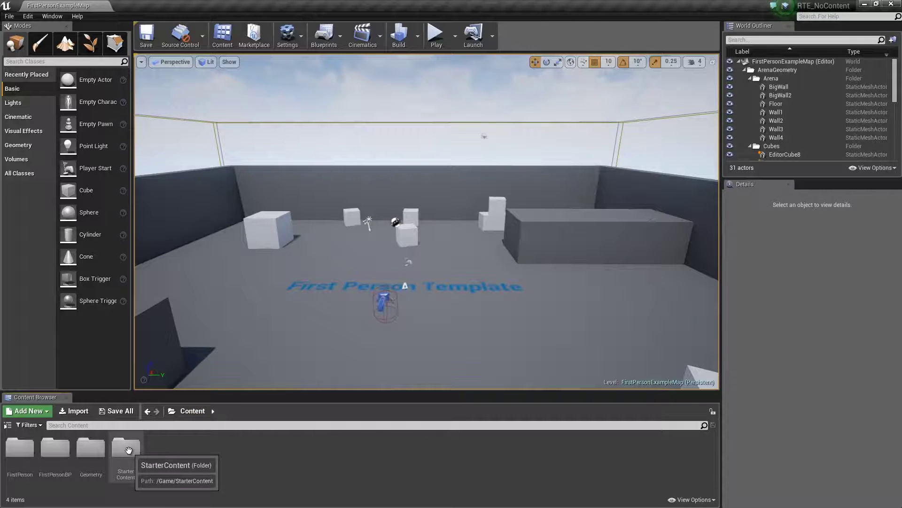
double_click(128, 450)
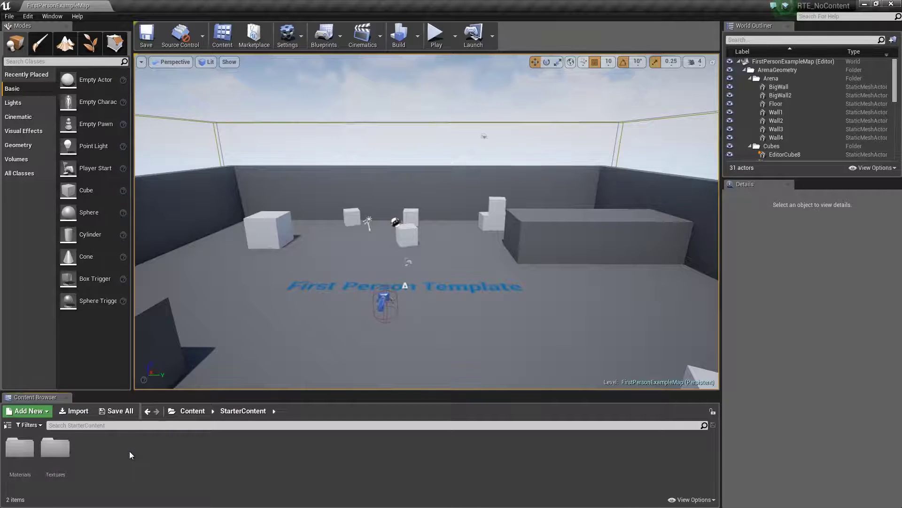
double_click(21, 451)
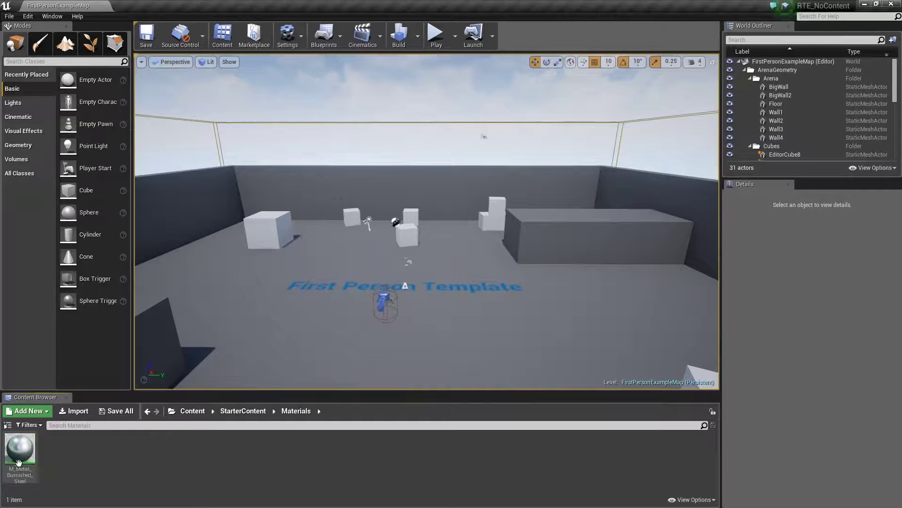